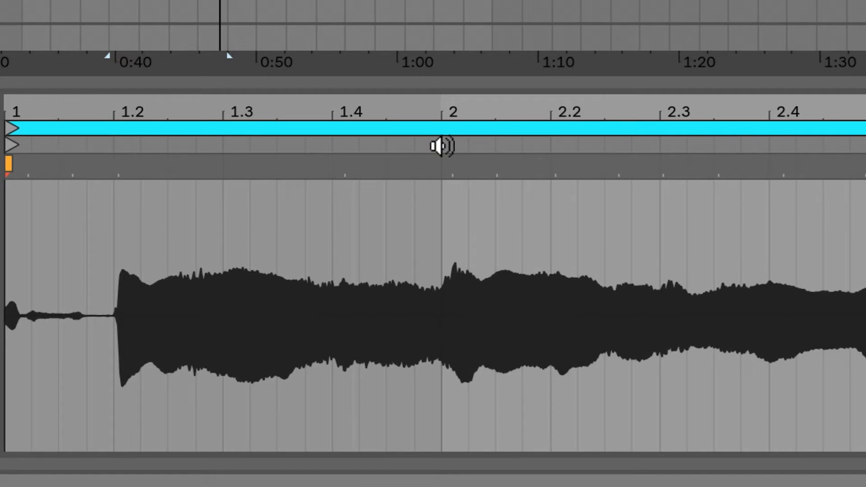
Step: Play the Idea 1 clip from beat 2, stop playback, and jump to beat 4
click(442, 146)
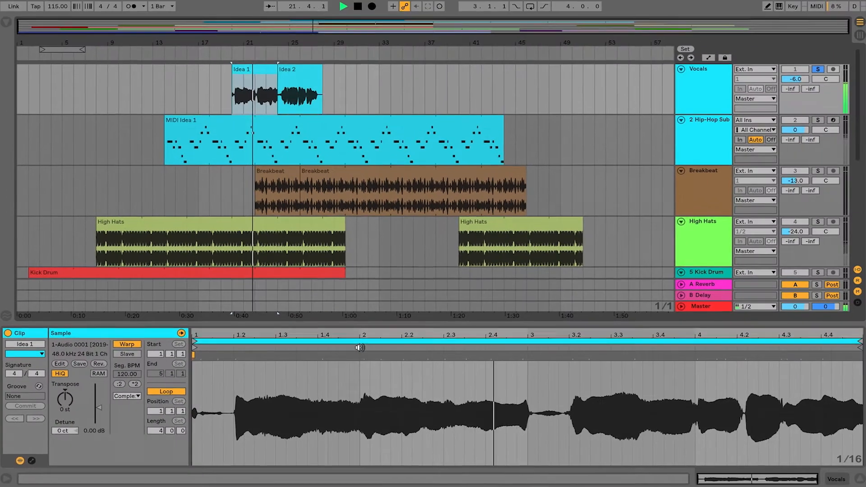
key(space)
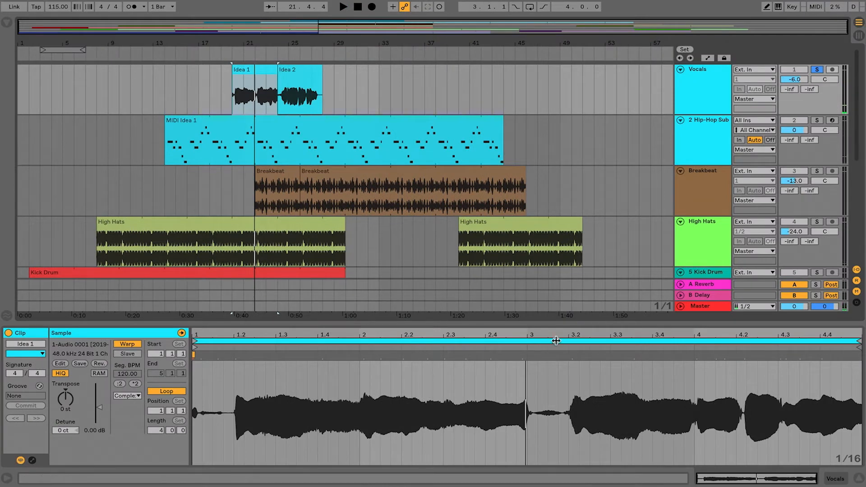
click(696, 345)
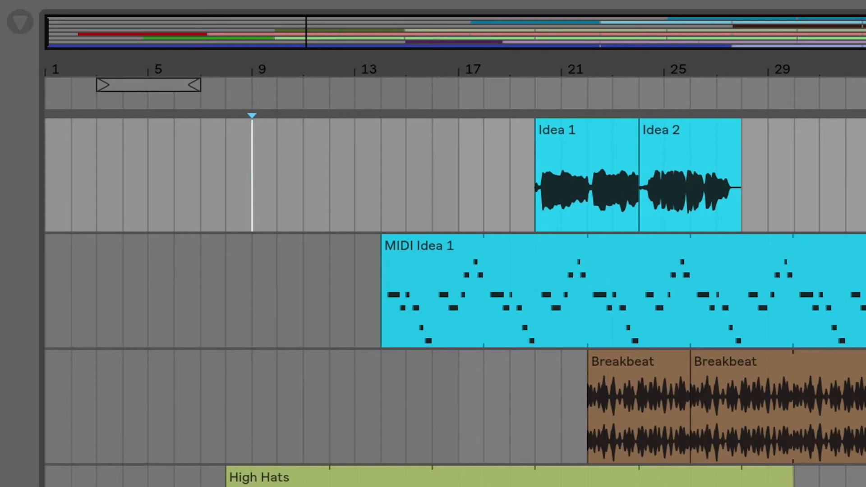
Step: Add a locator at bar 9 and name it Verse
key(l)
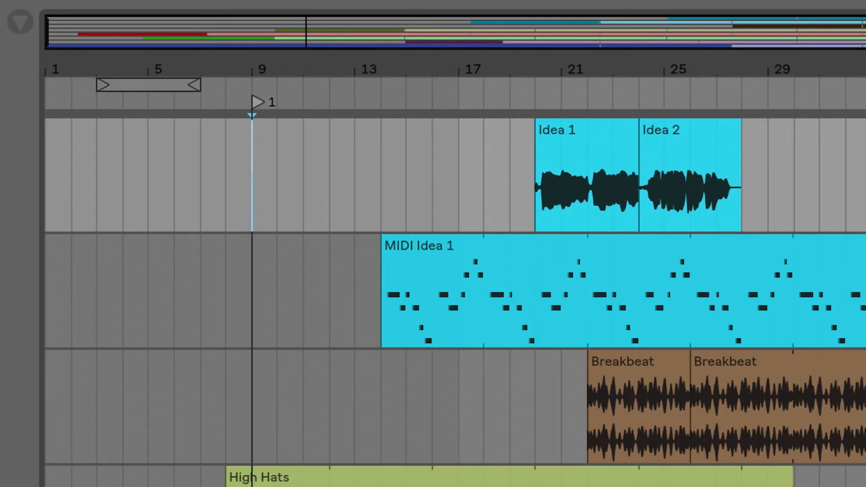
click(255, 102)
key(ctrl+r)
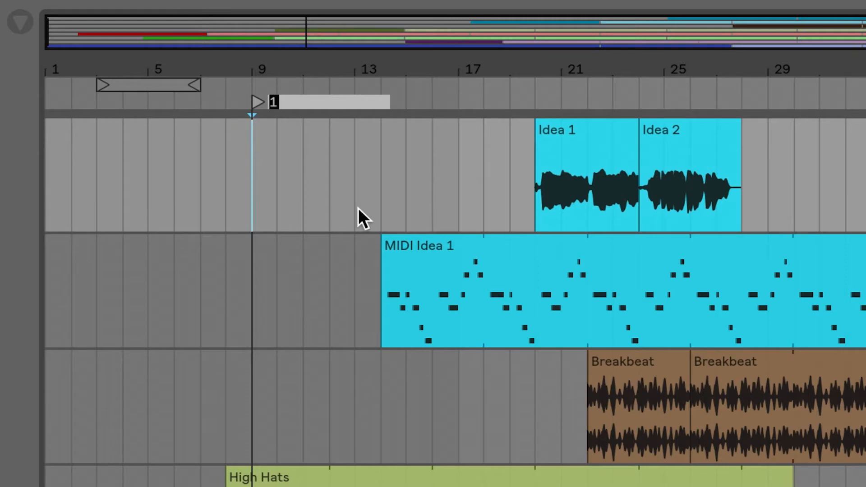
text(Verse)
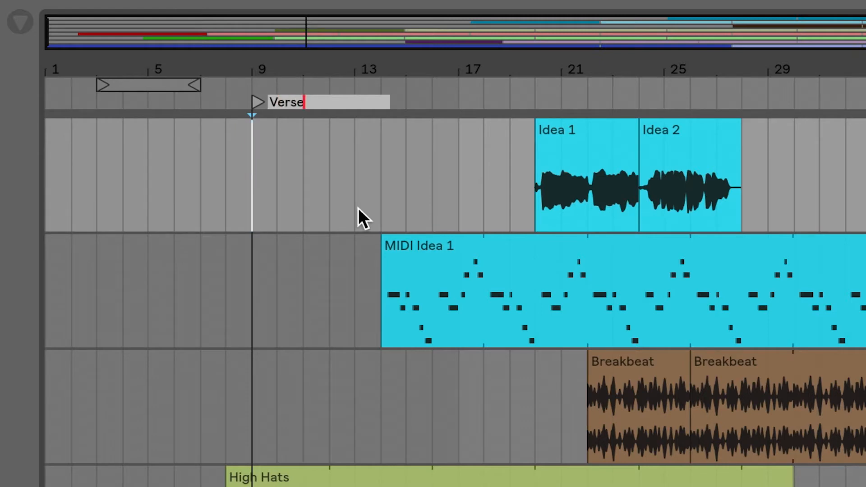
key(Return)
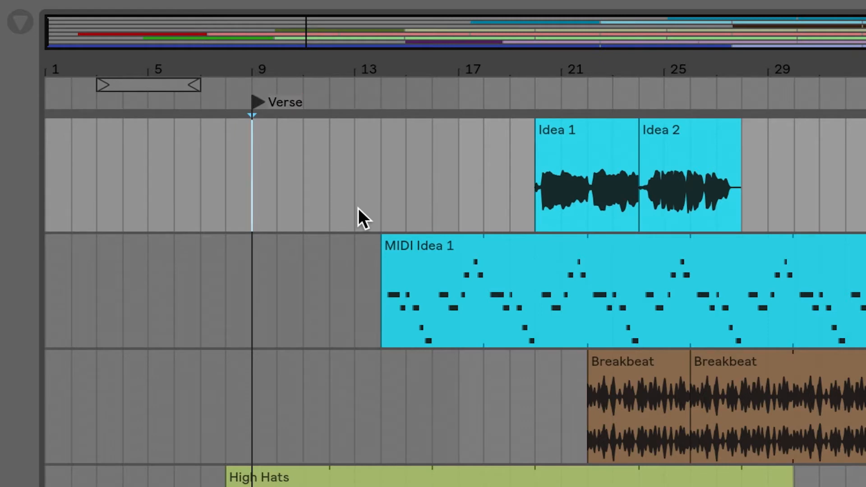
Step: Add a second locator at bar 17 and name it Chorus
click(462, 199)
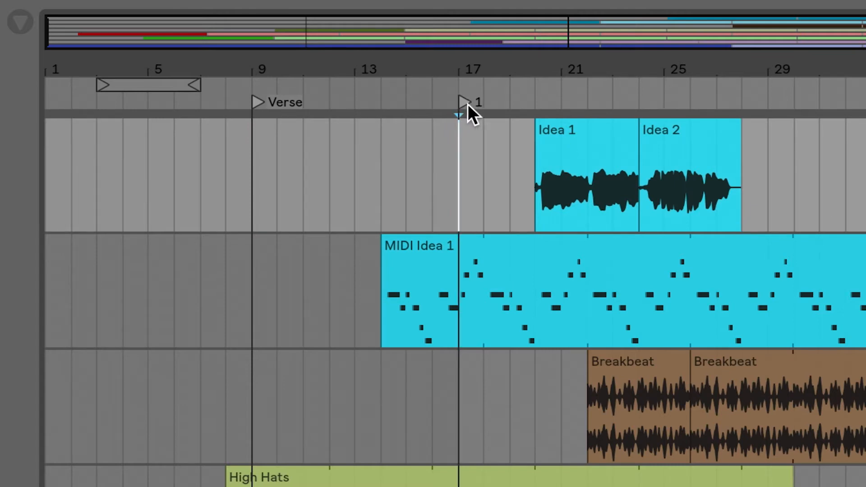
key(ctrl+r)
text(Ch)
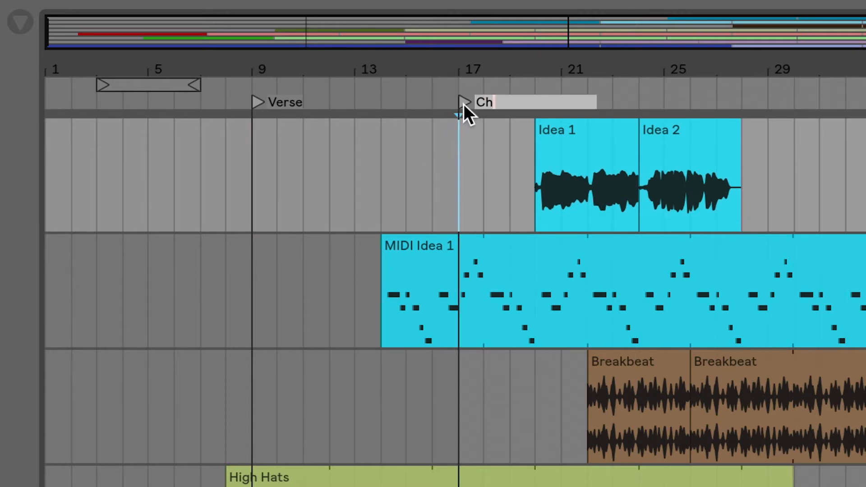
text(orus)
key(Return)
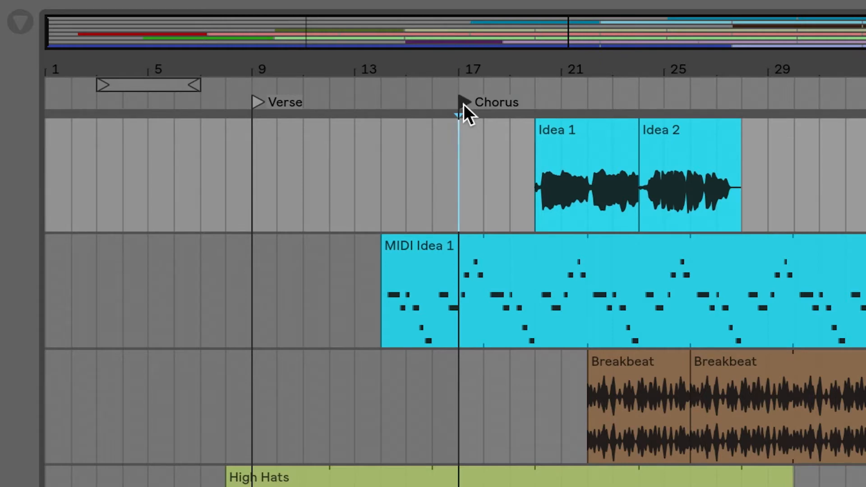
Step: Play the arrangement from the Verse locator and jump playback to the Chorus locator
click(255, 103)
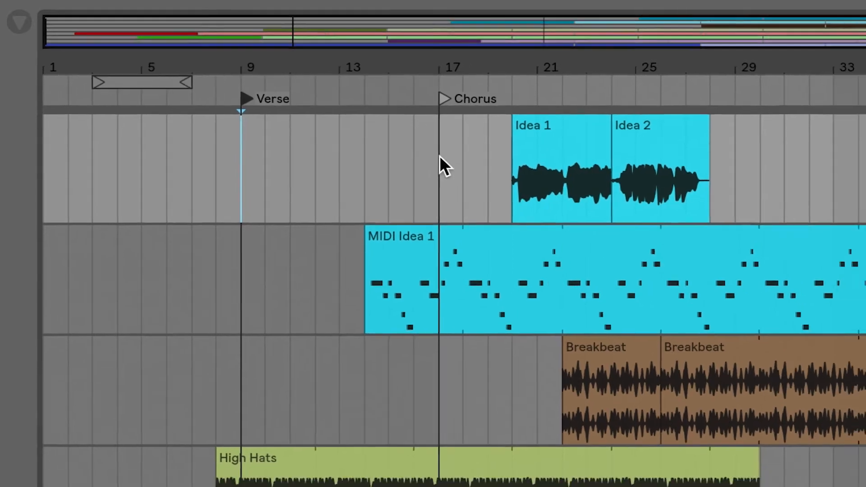
key(space)
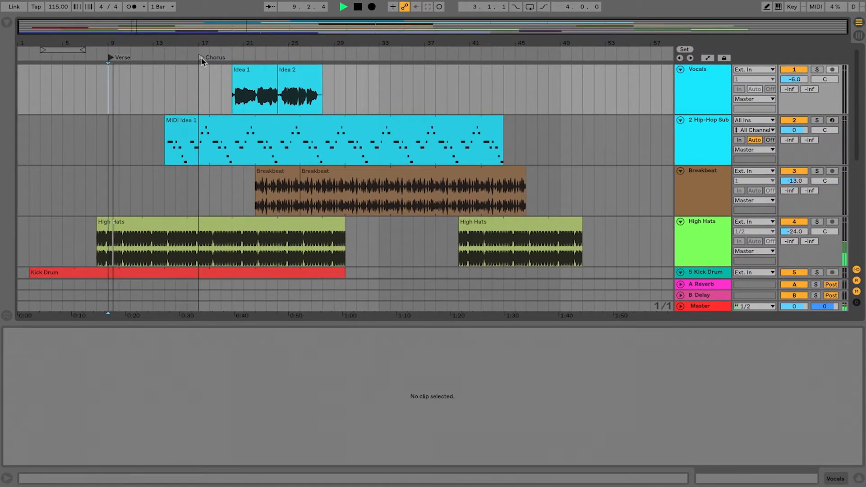
click(201, 58)
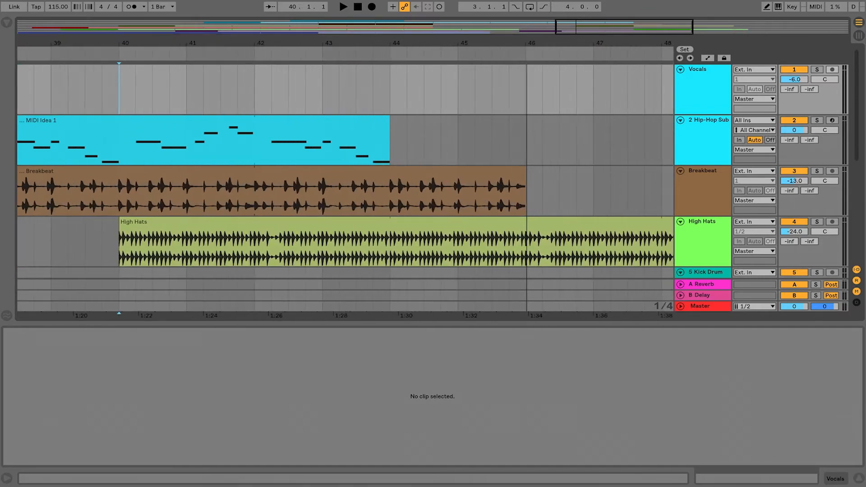
Step: Zoom in and out around bar 46 to examine the fade at the end of the Breakbeat clip
drag(527, 43, 472, 206)
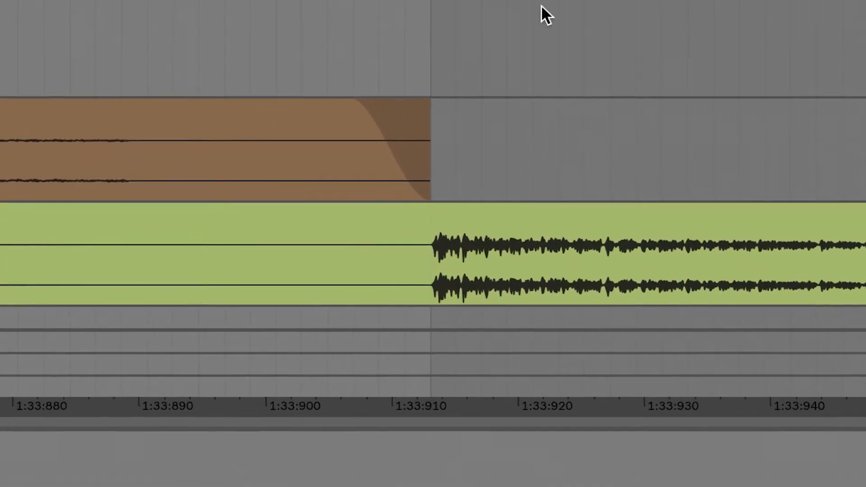
mouse_move(358, 107)
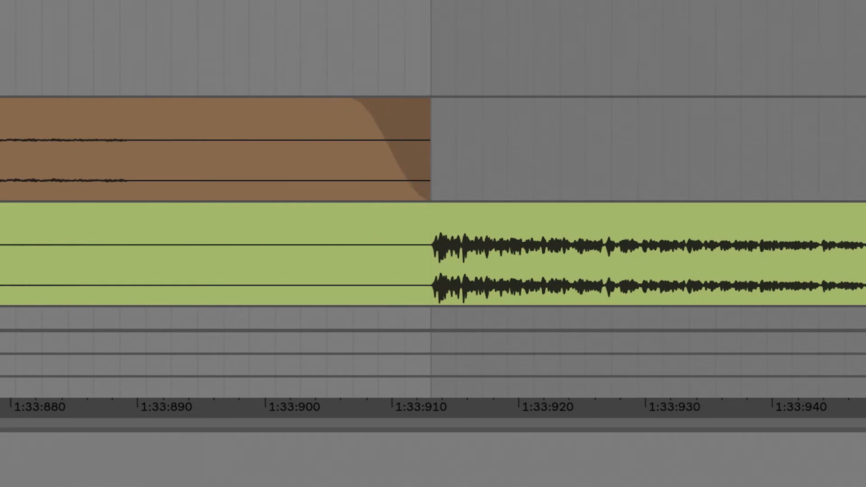
drag(382, 18, 381, 1)
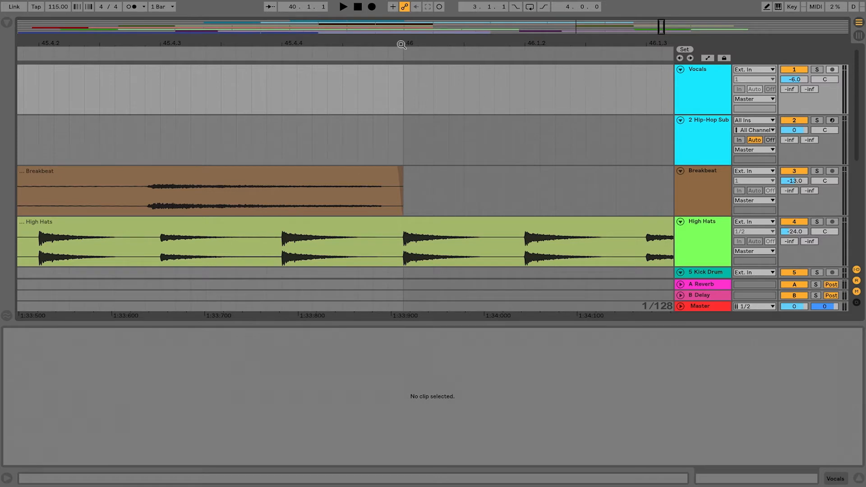
drag(401, 44, 408, 40)
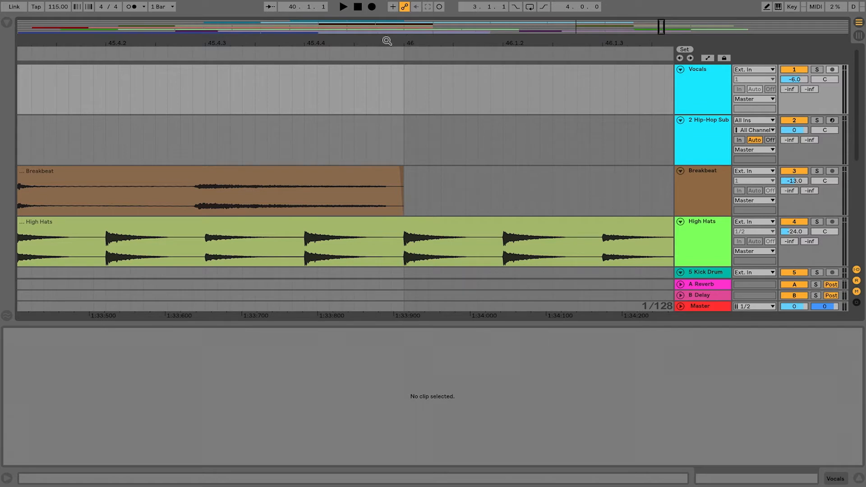
drag(387, 42, 467, 66)
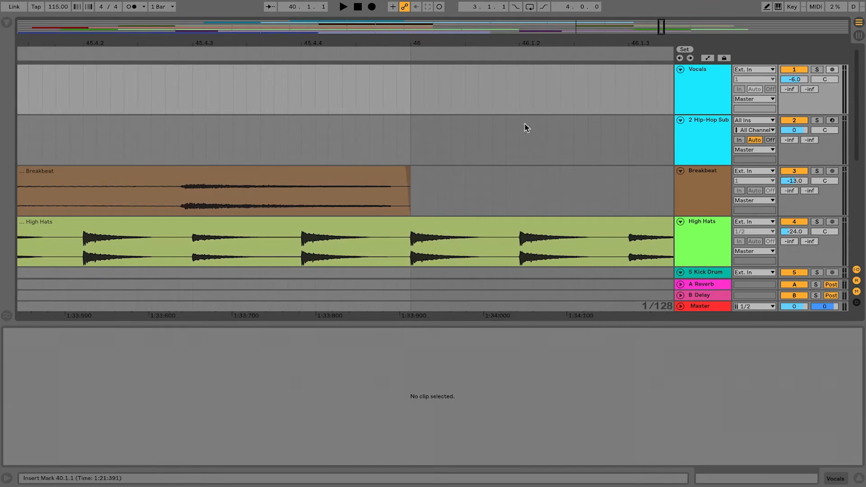
Step: Toggle automation mode on and off, and lengthen the fade-out at the end of the last Breakbeat clip to about 40 ms
click(708, 58)
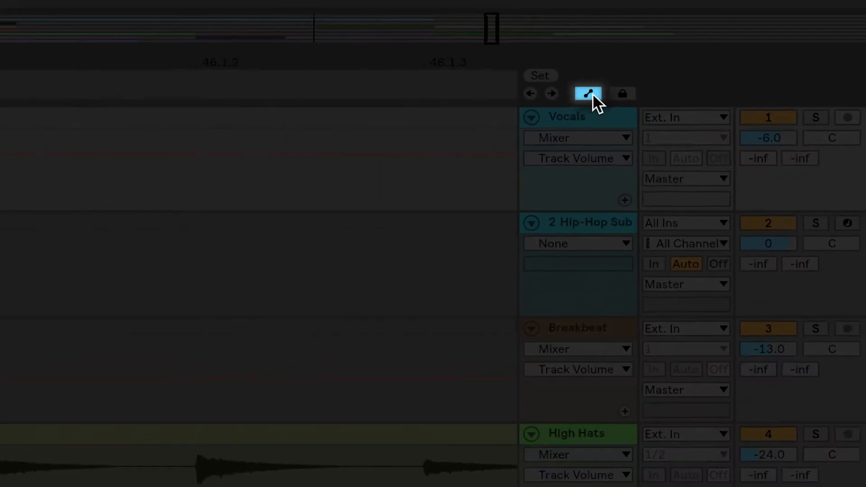
click(709, 59)
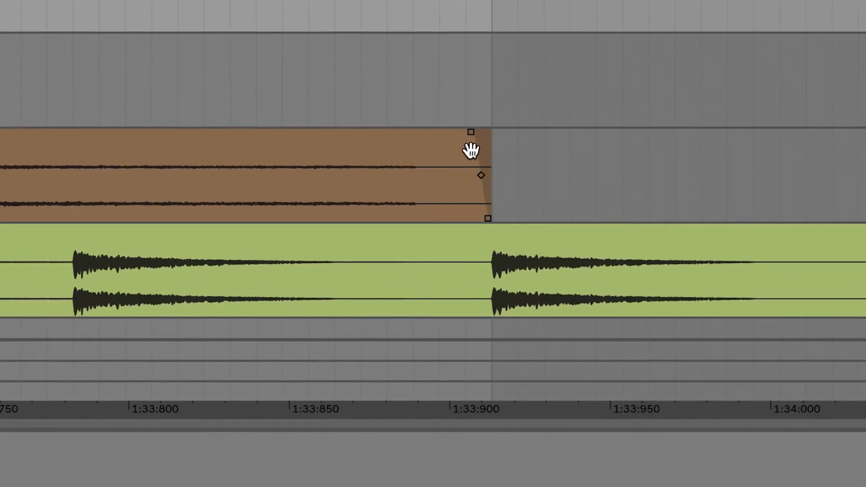
drag(472, 133, 401, 146)
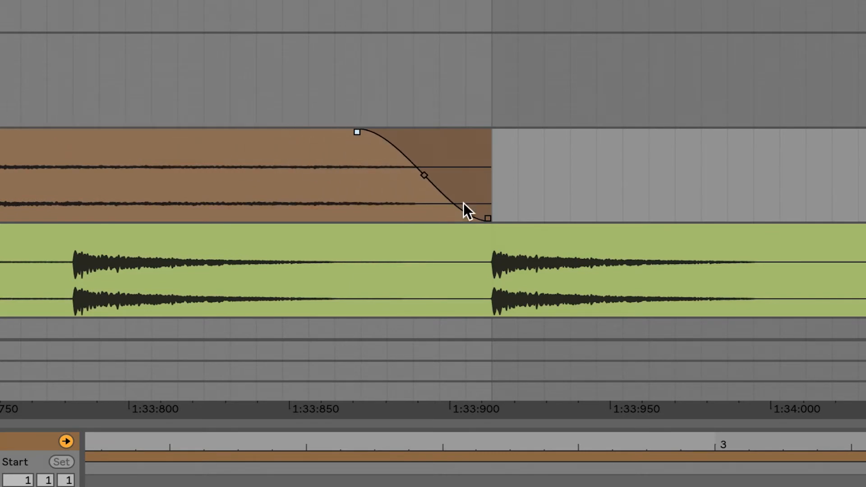
mouse_move(486, 216)
mouse_down()
mouse_move(333, 215)
mouse_move(713, 247)
mouse_move(832, 246)
mouse_move(478, 207)
mouse_up()
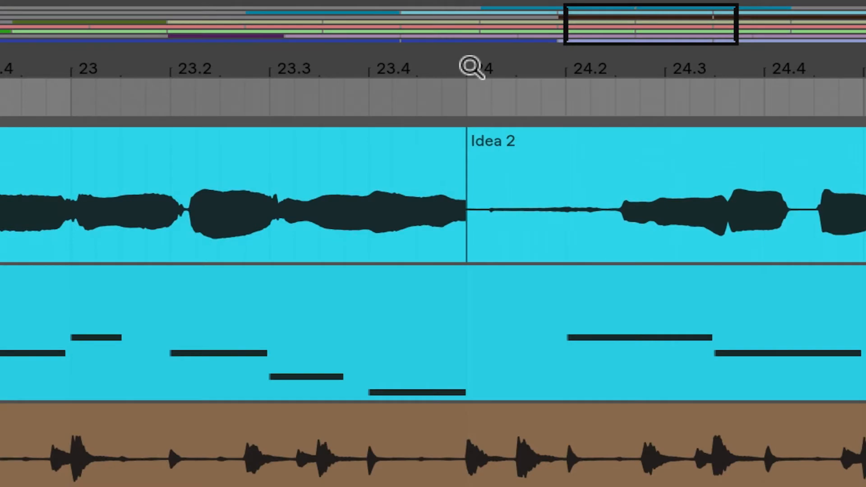
Step: Create a crossfade between the Idea 1 and Idea 2 vocal clips, spanning from bar 24 to just past 24.2
drag(471, 67, 762, 183)
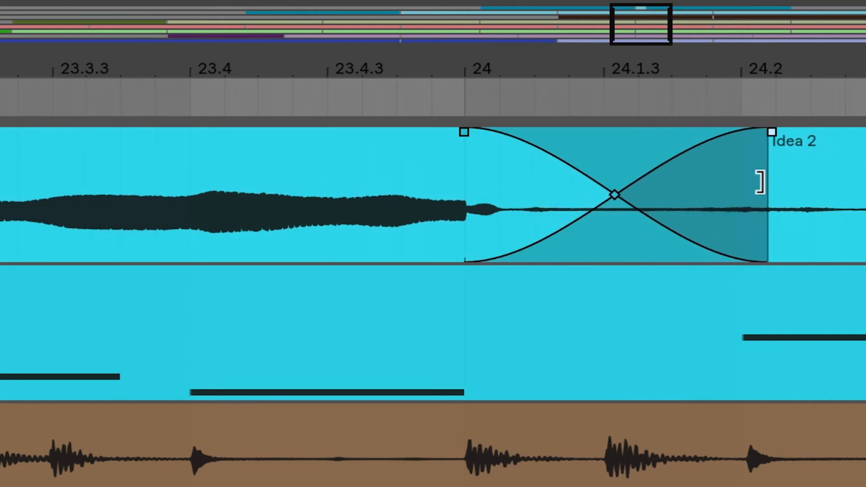
drag(620, 71, 594, 67)
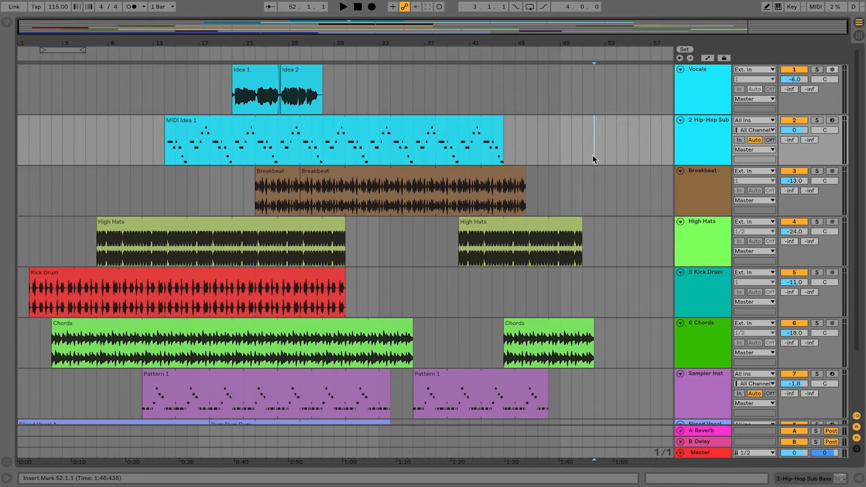
Step: Select everything in the arrangement and clear the selection
key(ctrl+a)
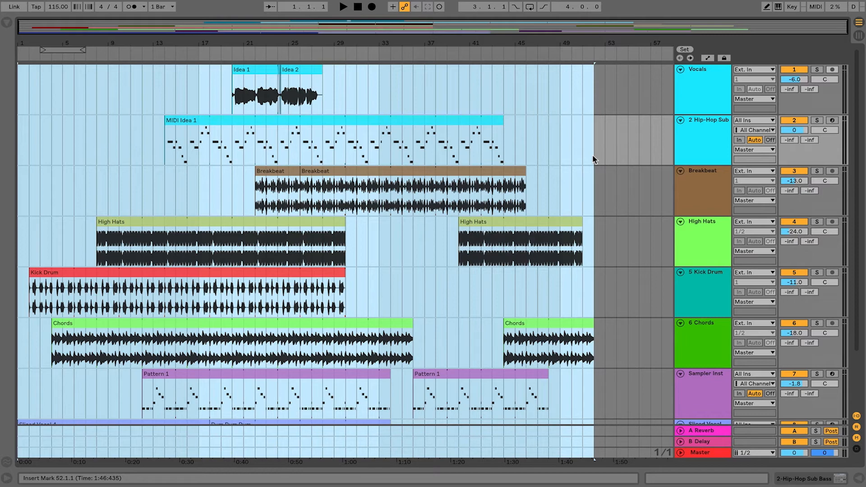
click(569, 121)
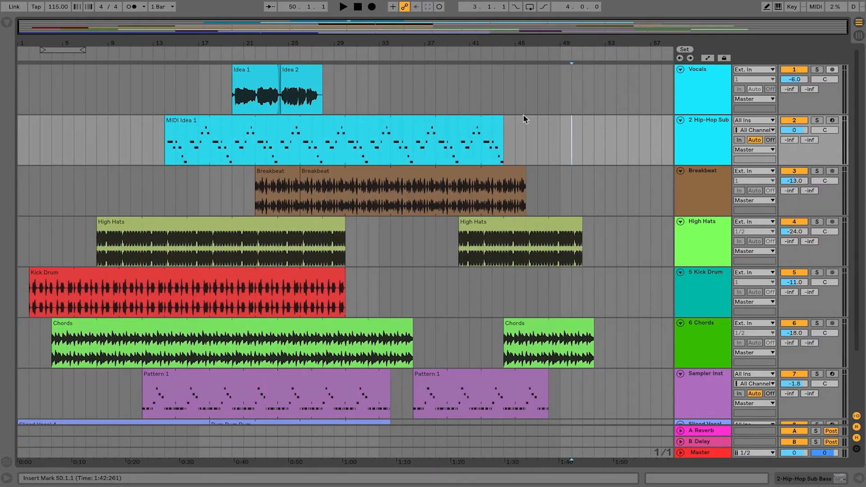
Step: Open the MIDI Idea 1 clip, select all of its notes, and deselect the clip
double_click(277, 122)
click(495, 397)
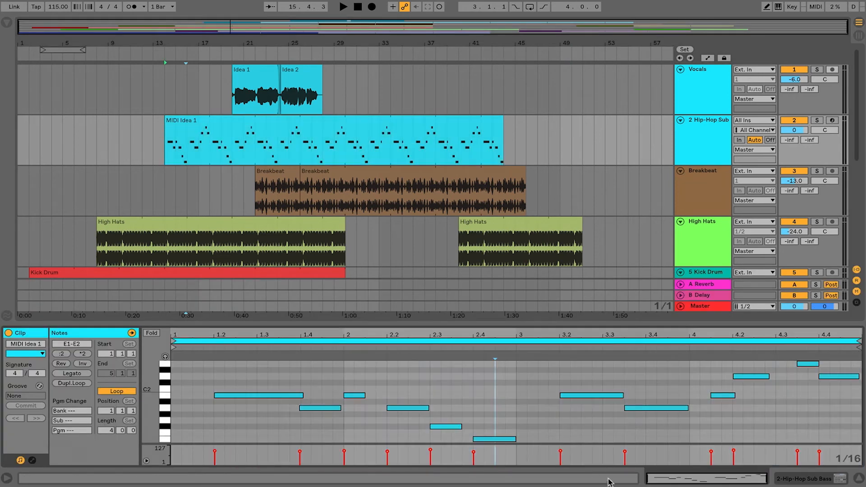
key(ctrl+a)
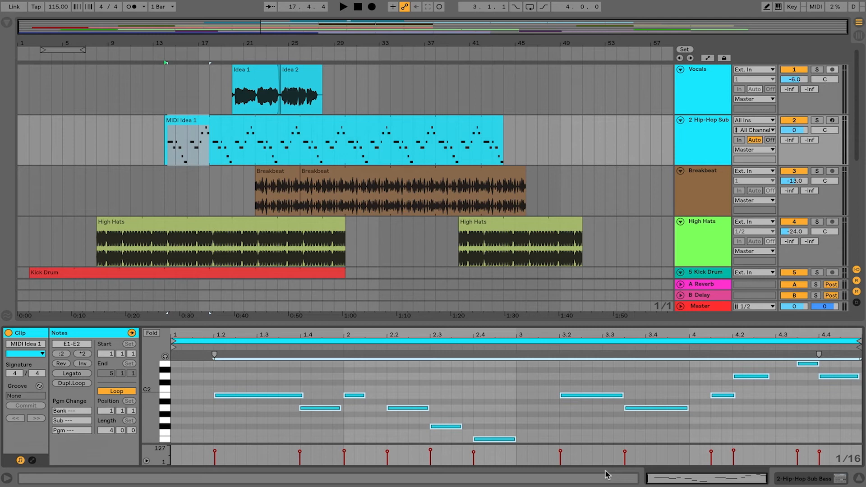
click(469, 87)
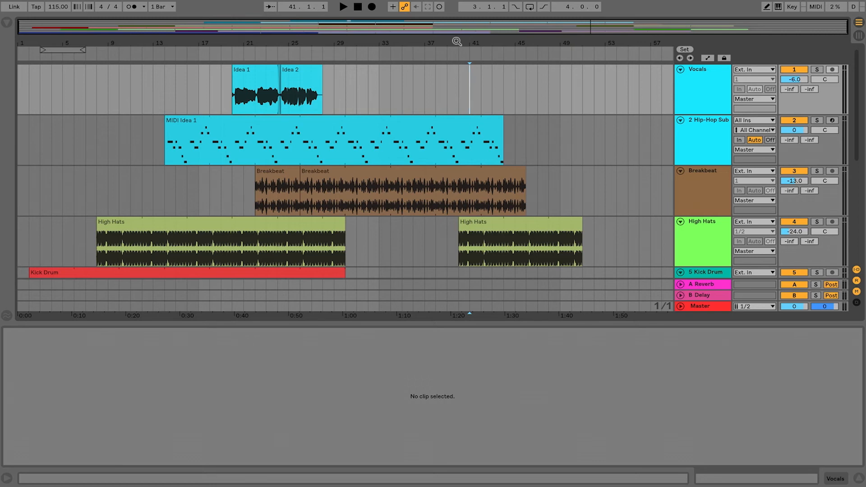
Step: Hide the clip detail view and switch the 2 Hip-Hop Sub track off and back on twice
click(859, 480)
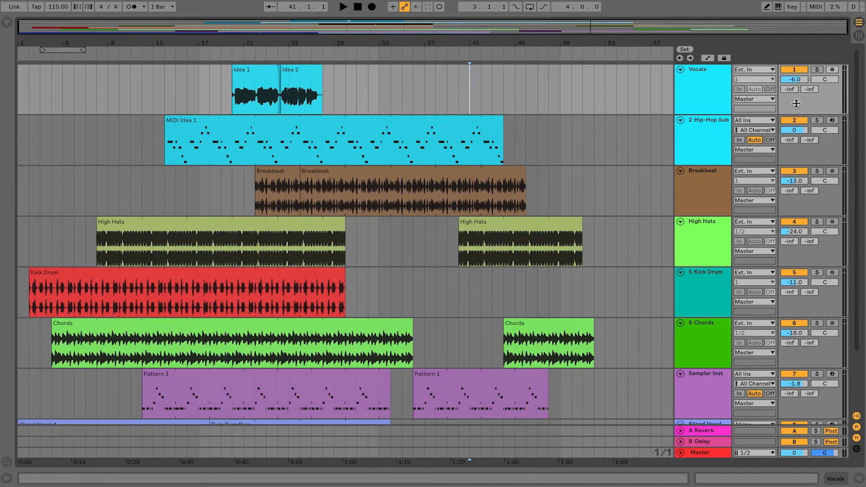
click(801, 121)
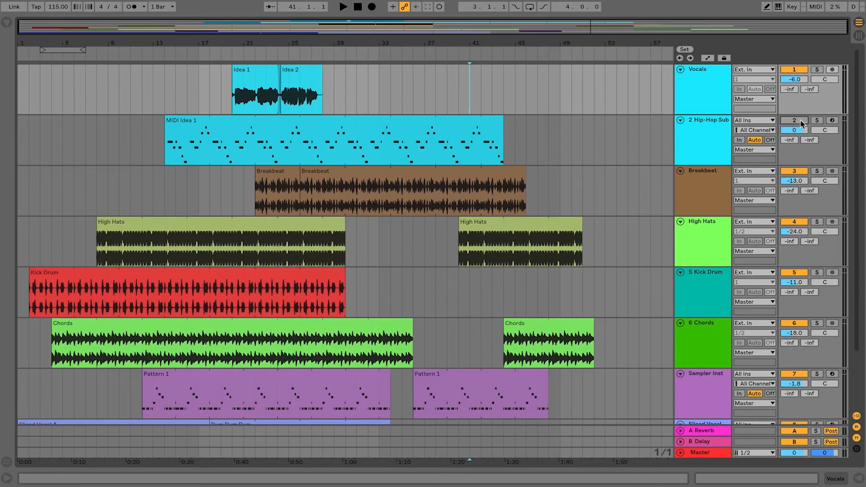
click(801, 122)
click(806, 122)
click(795, 121)
Step: Show the devices of the 2 Hip-Hop Sub track and switch the Hip-Hop Sub Bass device off and back on
double_click(701, 132)
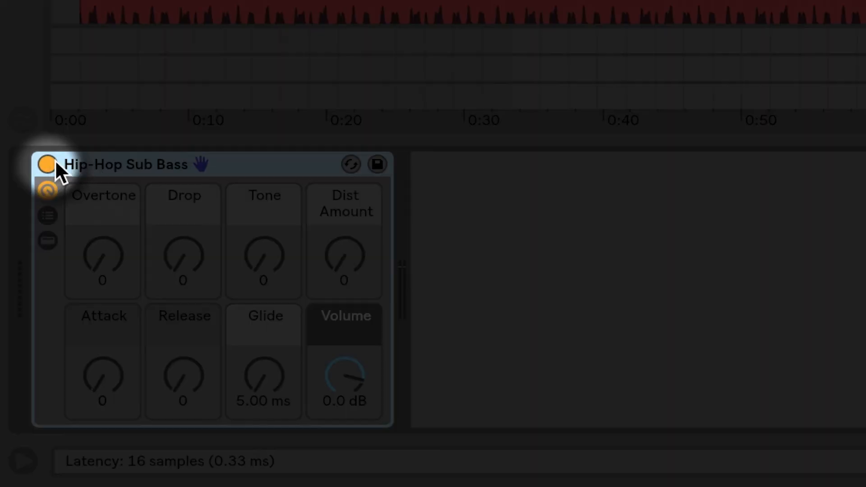
click(47, 163)
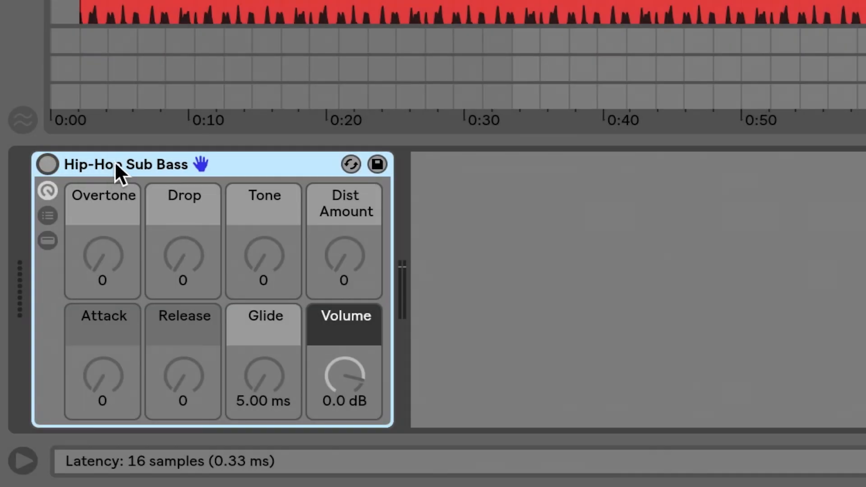
click(47, 164)
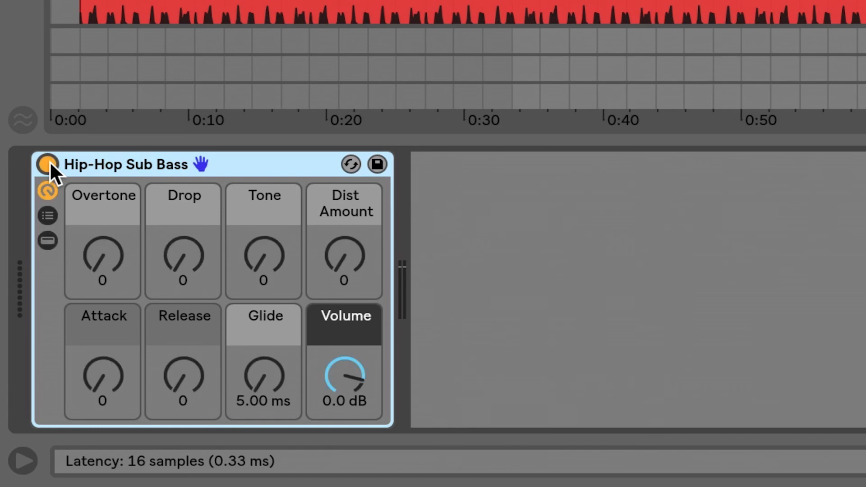